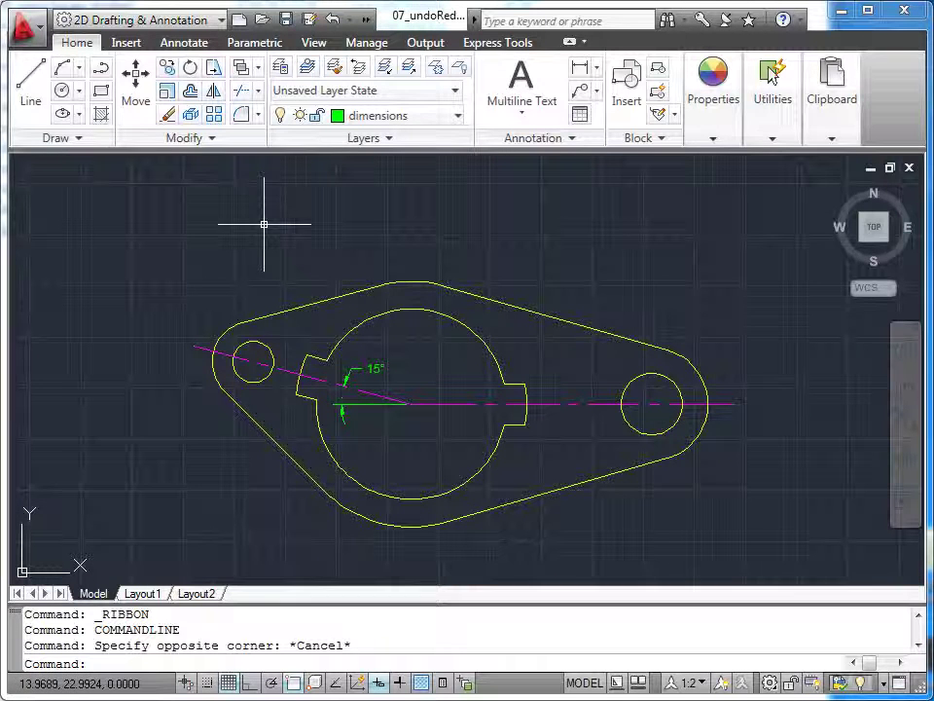
# Select the left arm's eight objects (edge lines, arc, small hole, notch edges) for rotation
pyautogui.click(191, 68)
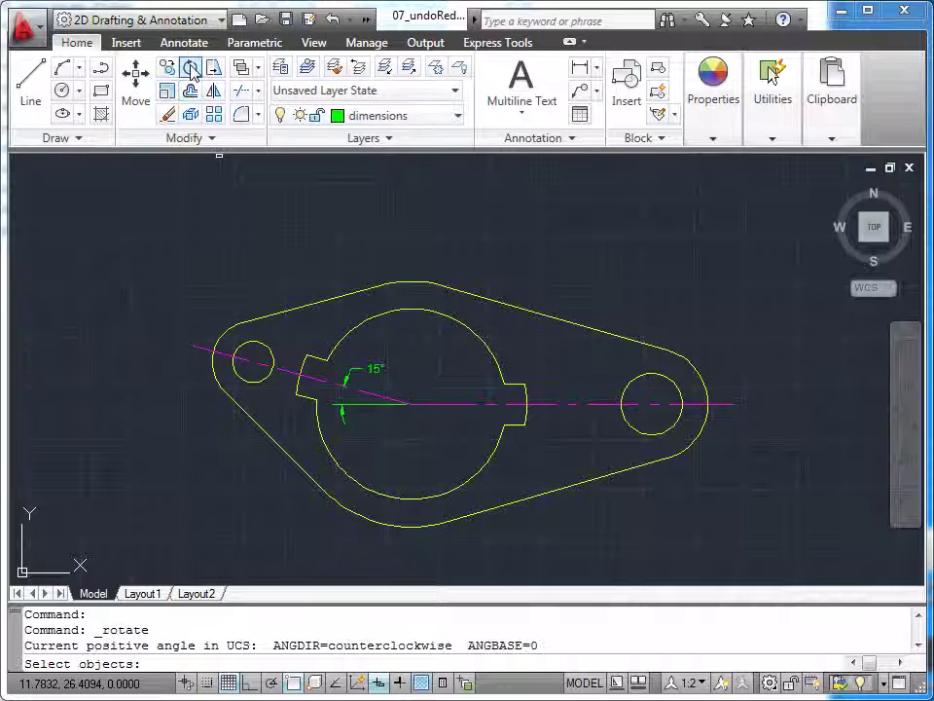
pyautogui.click(298, 304)
pyautogui.click(220, 334)
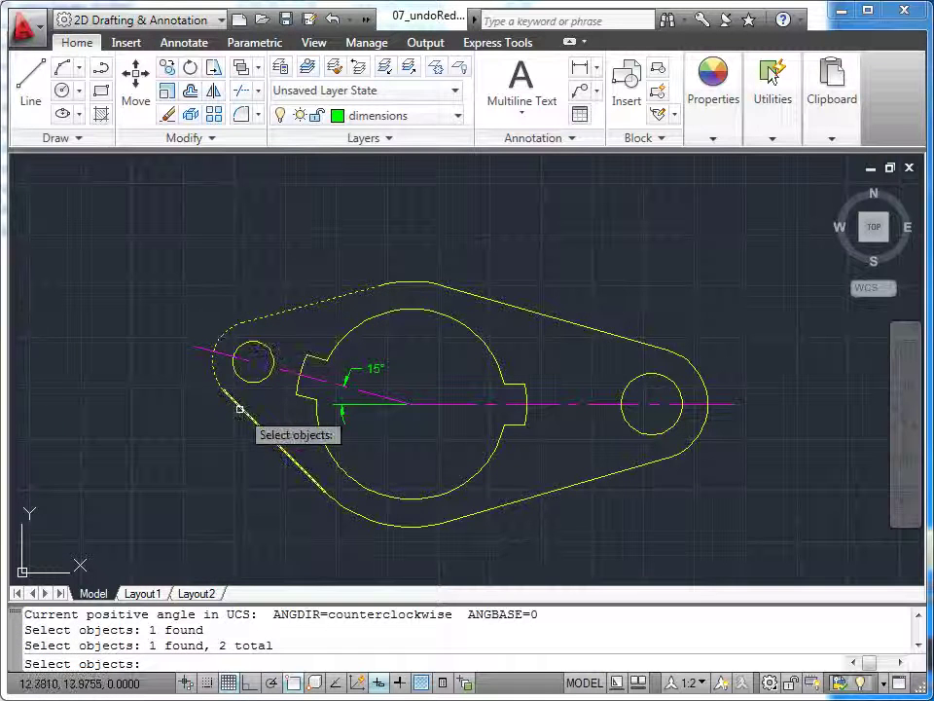
pyautogui.click(247, 395)
pyautogui.click(256, 380)
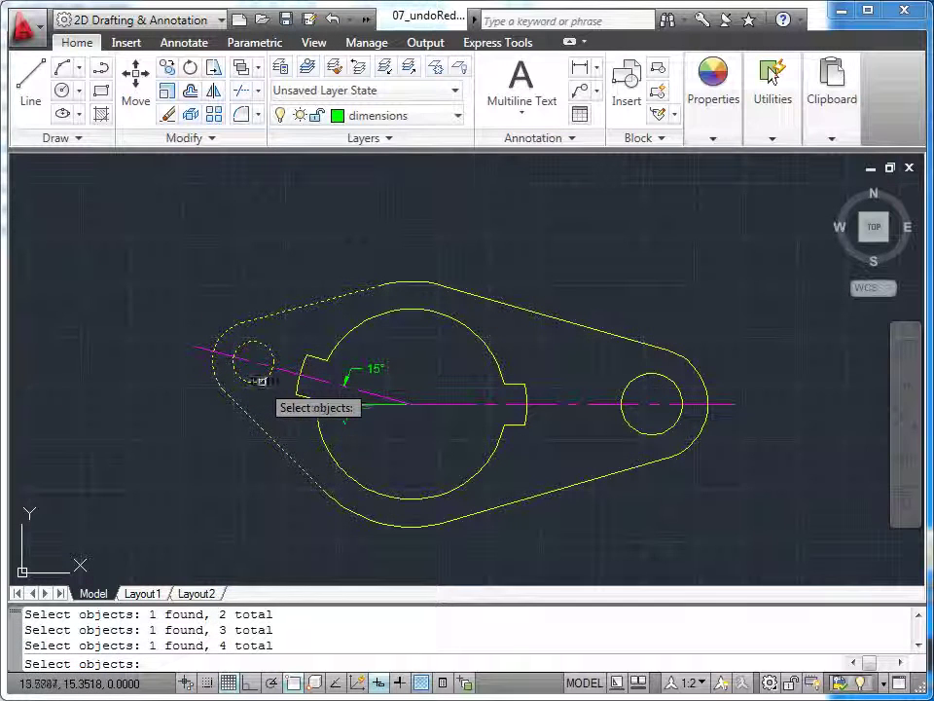
pyautogui.click(303, 369)
pyautogui.click(317, 358)
pyautogui.click(310, 385)
pyautogui.click(313, 379)
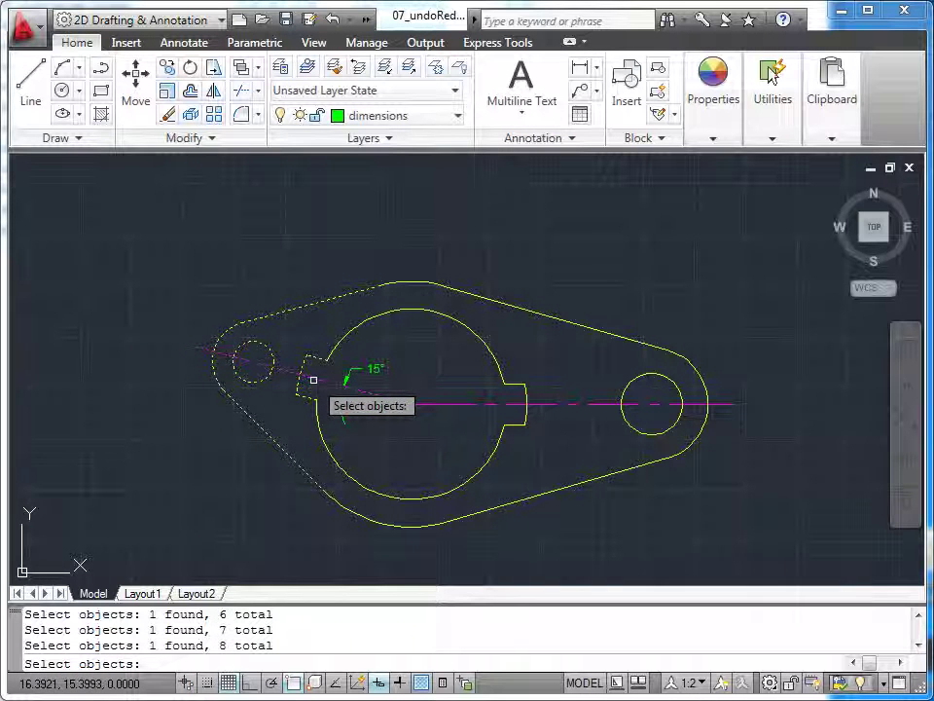
pyautogui.press('Return')
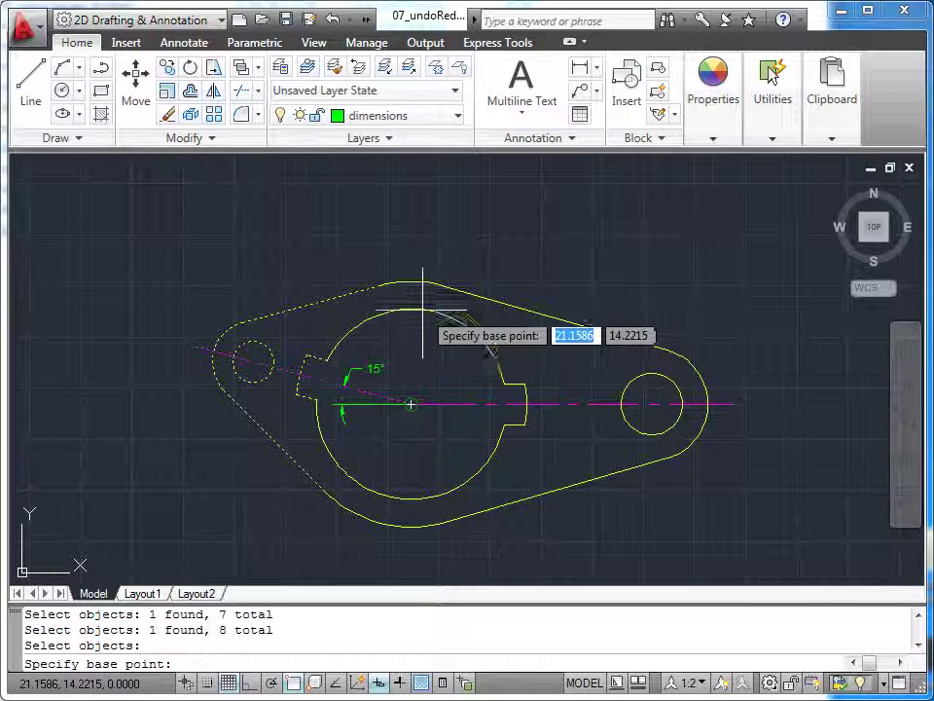
# Rotate the selected arm 115° about the large circle's centre
pyautogui.click(412, 403)
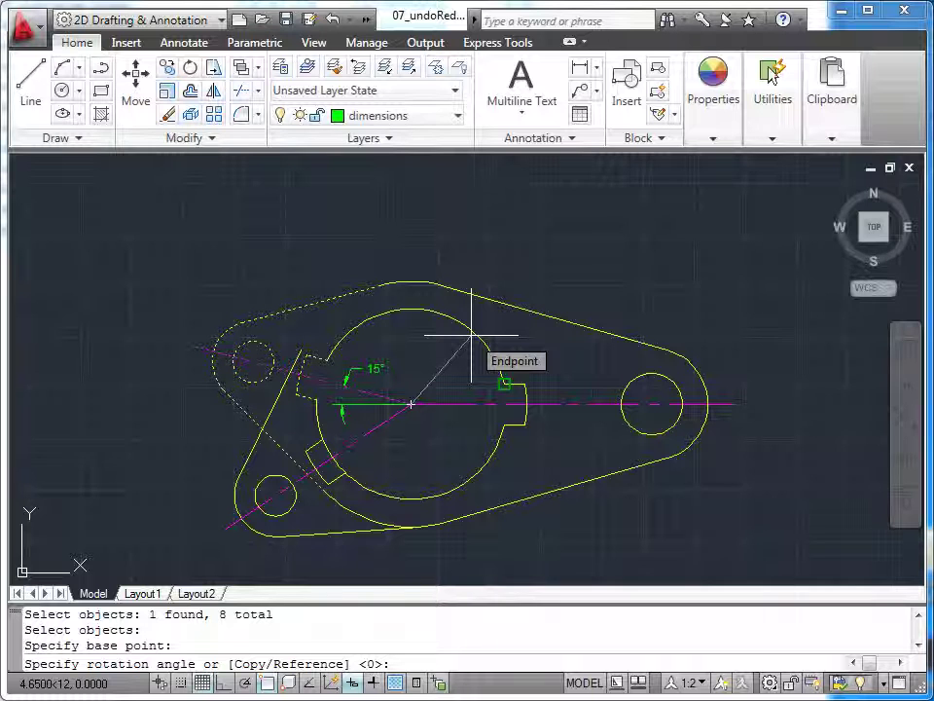
pyautogui.write('115')
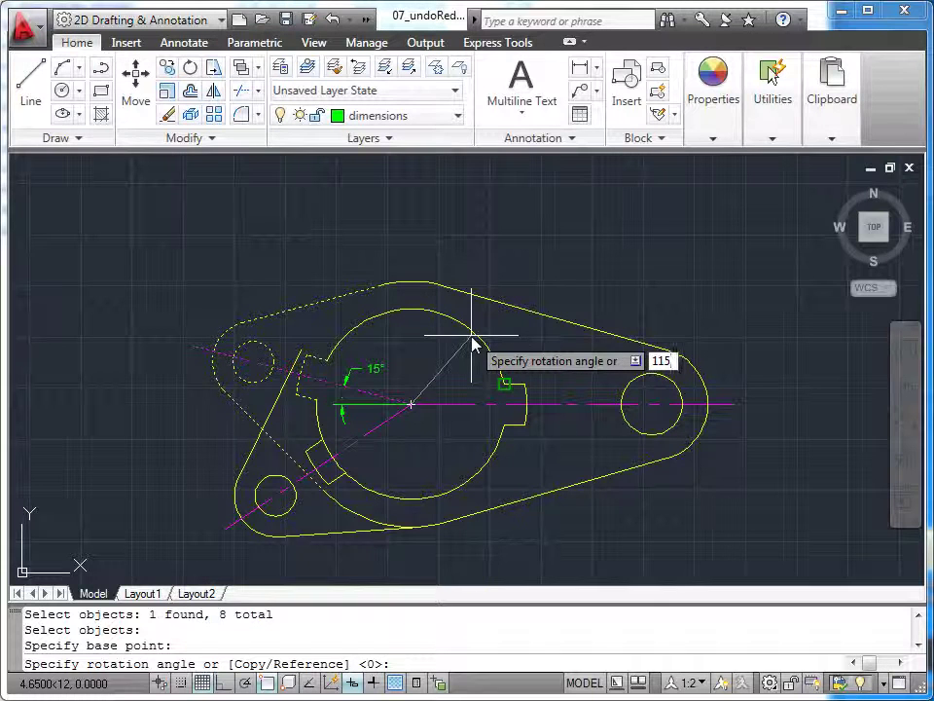
pyautogui.press('Return')
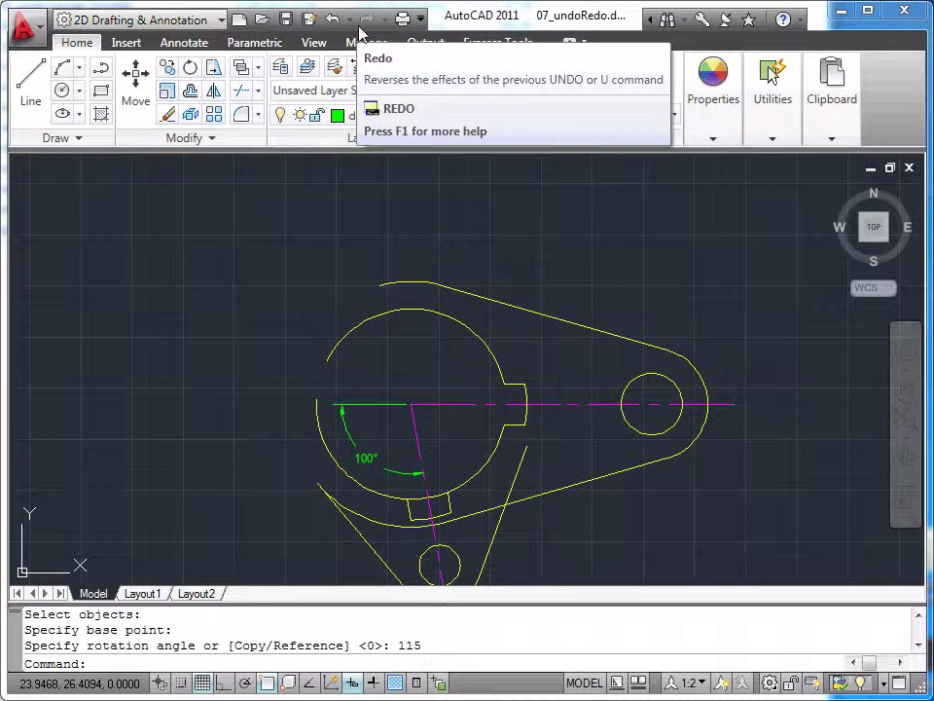
# Undo, redo, then undo the 115° rotation, returning the arm to 15°
pyautogui.click(335, 21)
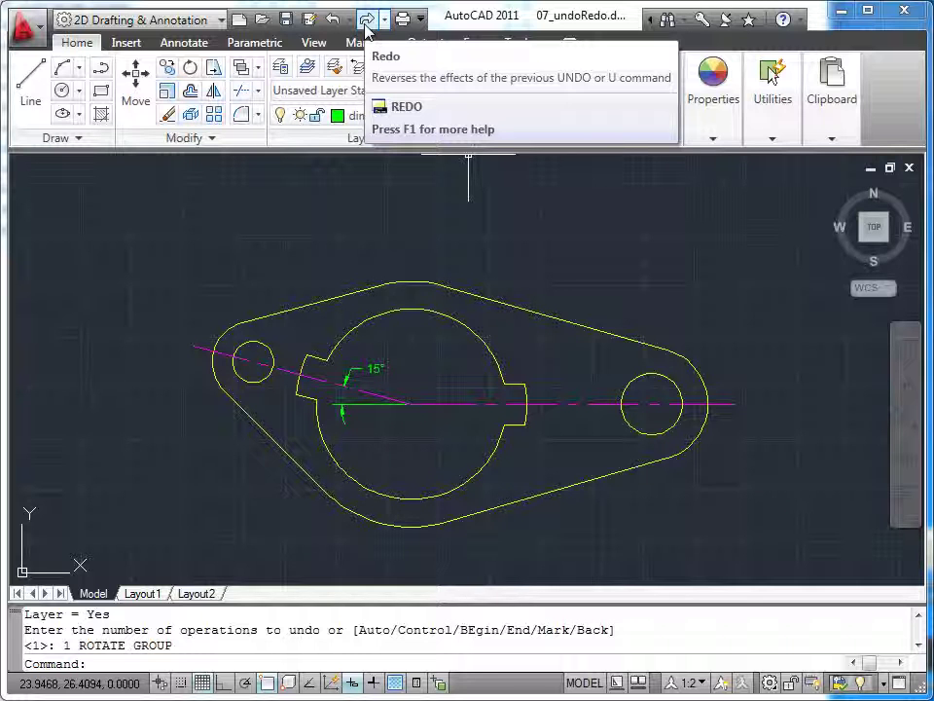
pyautogui.click(366, 20)
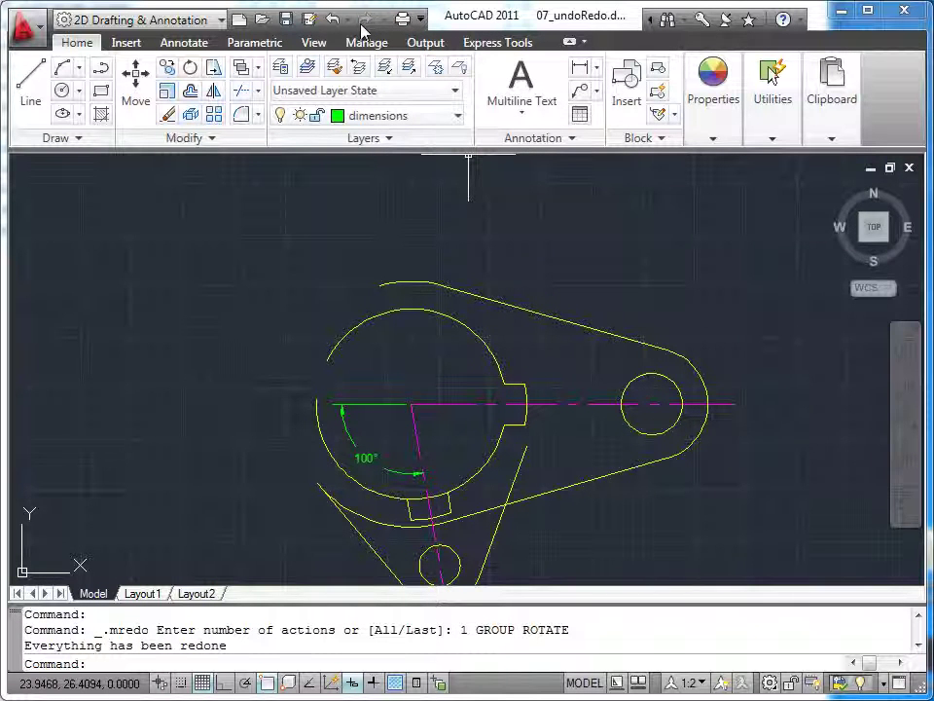
pyautogui.click(335, 21)
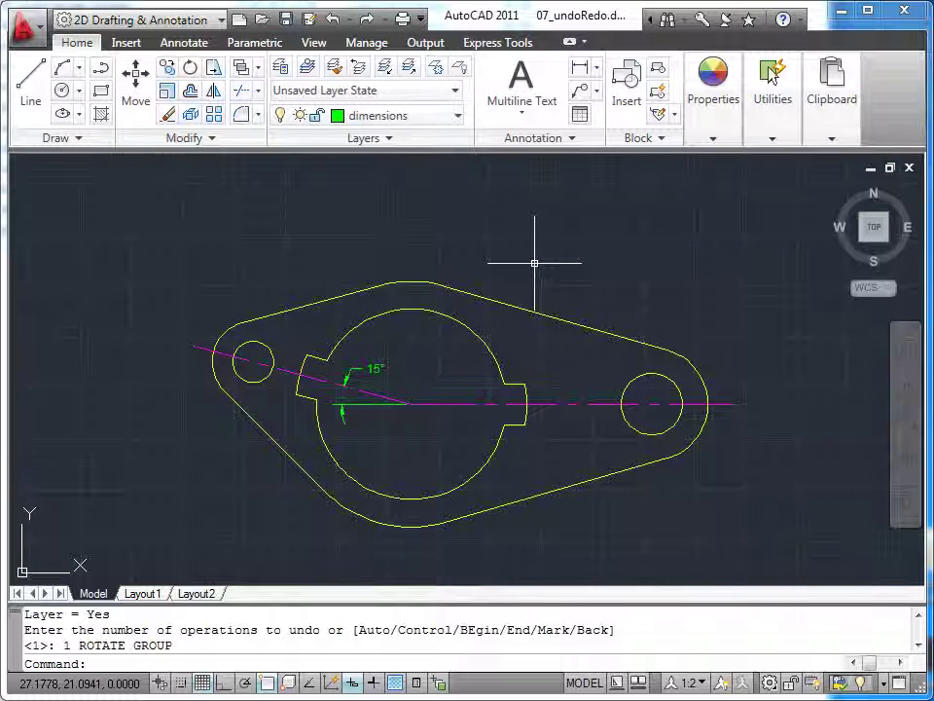
# Select the left arm's eight objects, including outline lines, arc, hole and notch edges, for rotation
pyautogui.moveTo(559, 230)
pyautogui.mouseDown(button='middle')
pyautogui.moveTo(543, 271)
pyautogui.moveTo(557, 236)
pyautogui.mouseUp(button='middle')
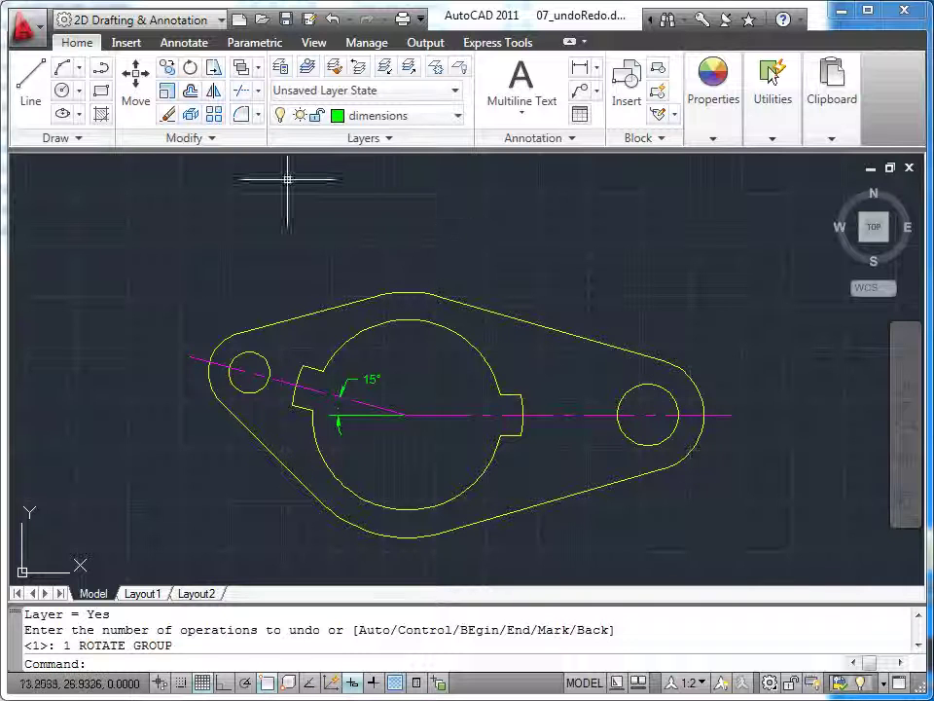
pyautogui.click(188, 70)
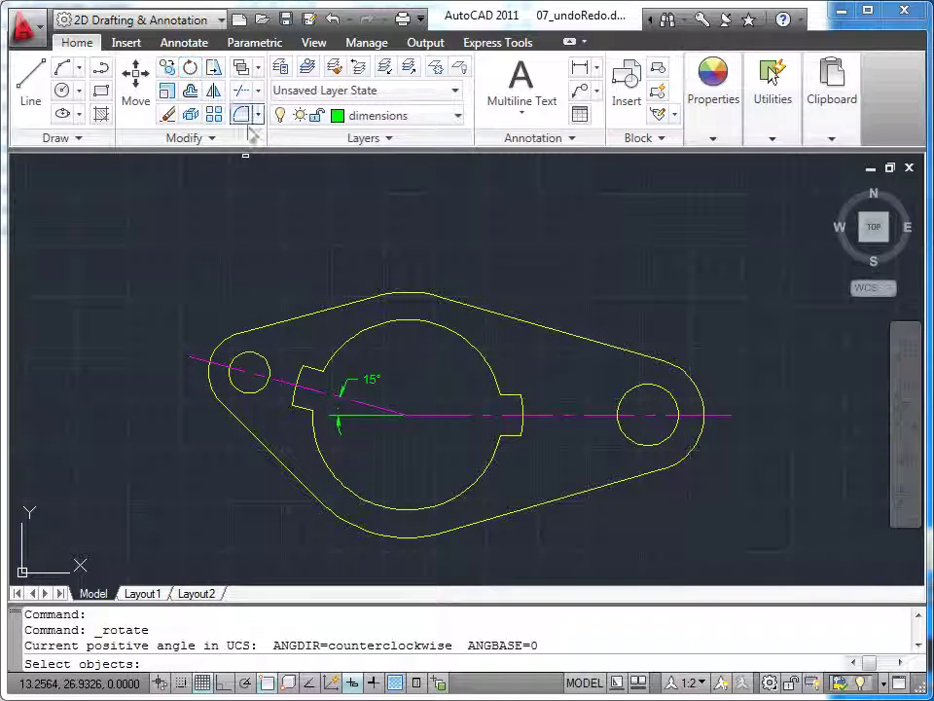
pyautogui.click(303, 312)
pyautogui.click(208, 352)
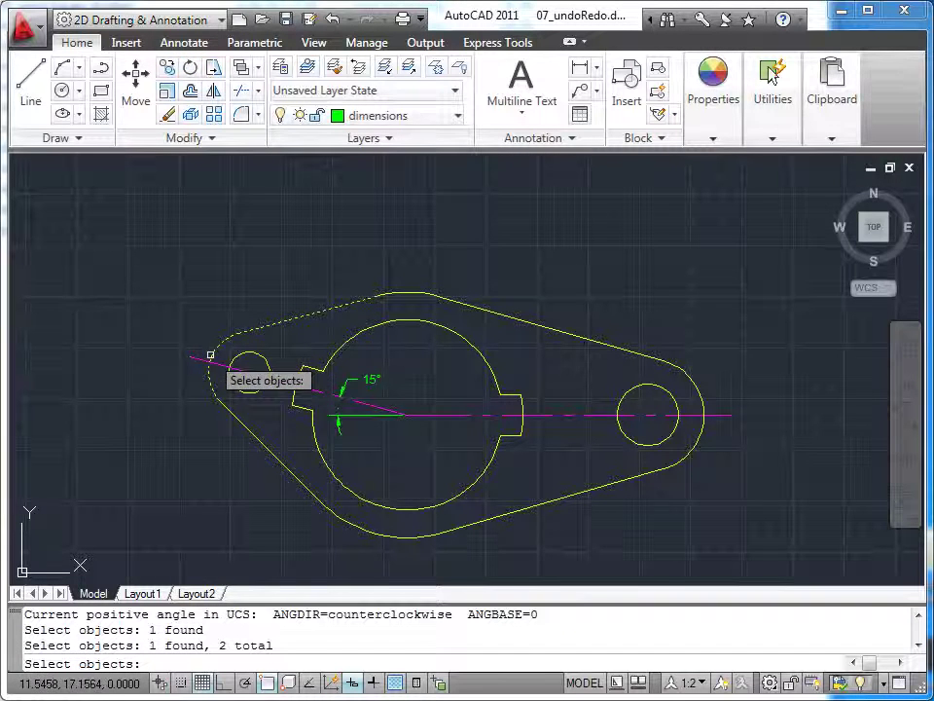
pyautogui.click(240, 421)
pyautogui.click(244, 392)
pyautogui.click(307, 369)
pyautogui.click(318, 371)
pyautogui.click(310, 389)
pyautogui.click(312, 391)
pyautogui.press('Return')
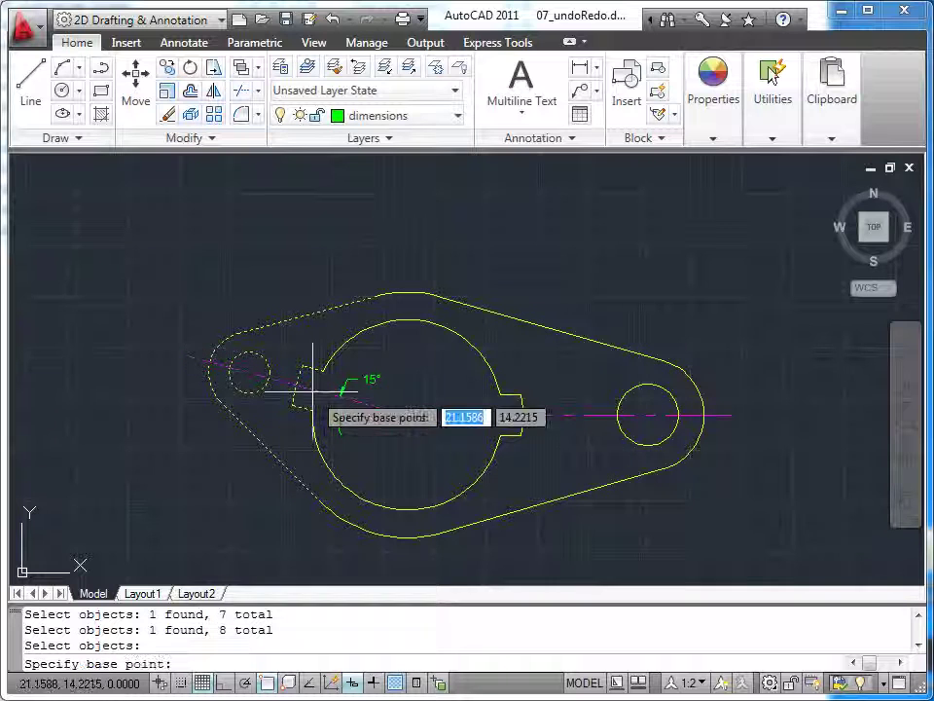
# Rotate the arm 15° about the large circle's centre onto the centreline
pyautogui.click(416, 318)
pyautogui.write('15')
pyautogui.press('Return')
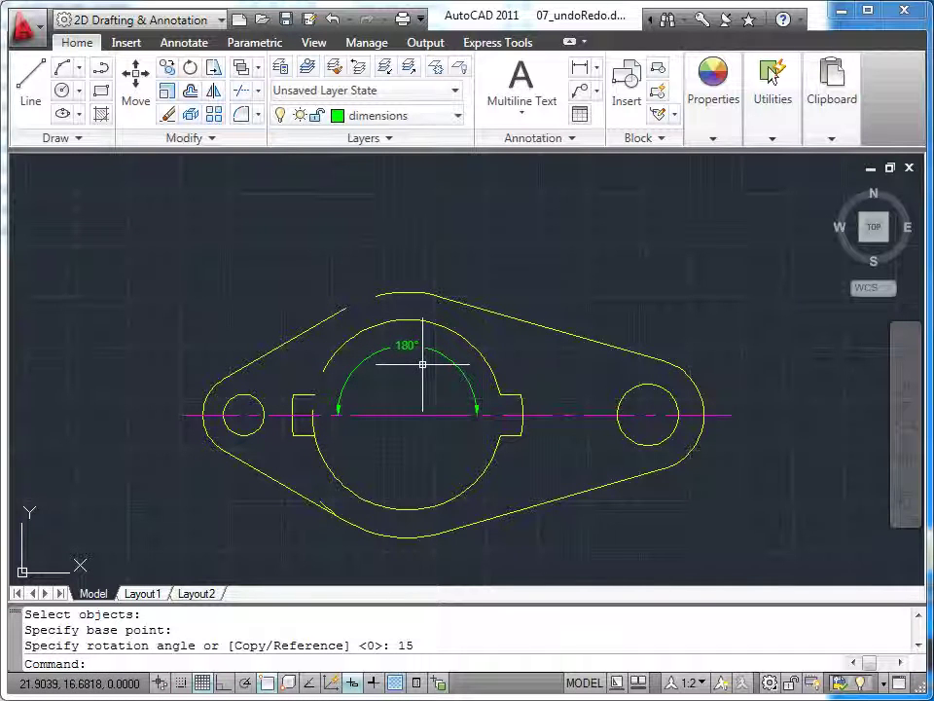
# Erase the 180° angular dimension above the central circle
pyautogui.click(171, 116)
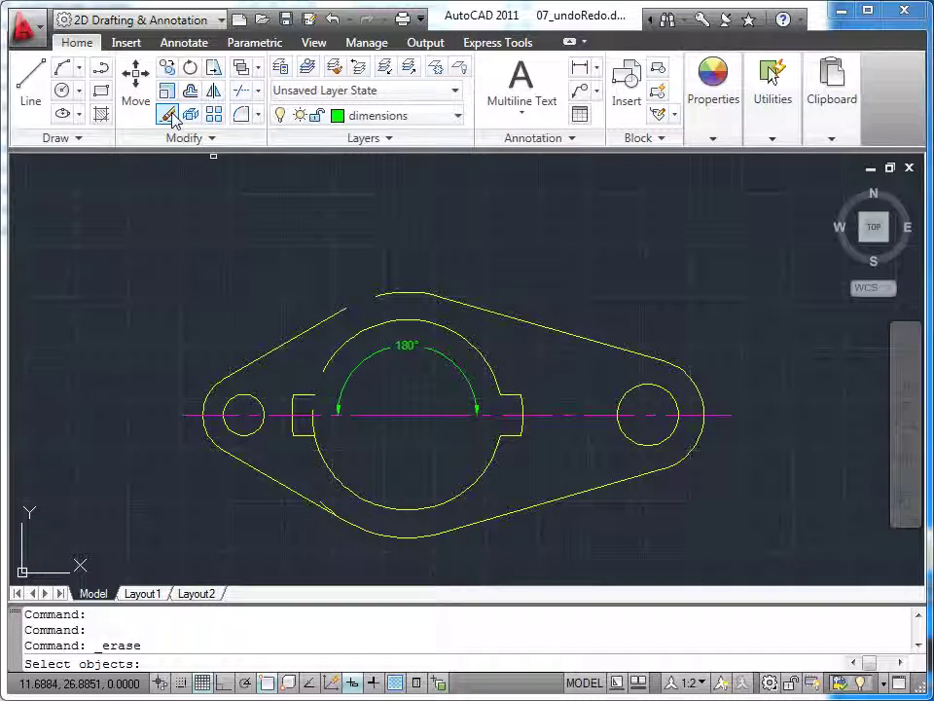
pyautogui.click(428, 347)
pyautogui.press('Return')
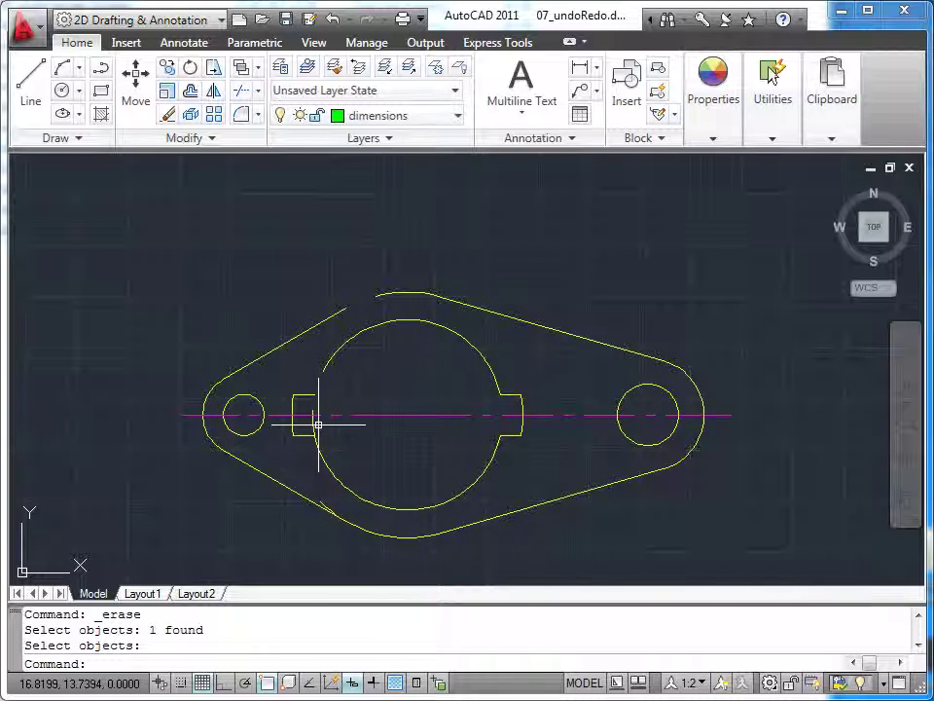
# Extend the top arc to the upper-left tangent line and slot-edge boundaries, closing the gaps
pyautogui.click(258, 90)
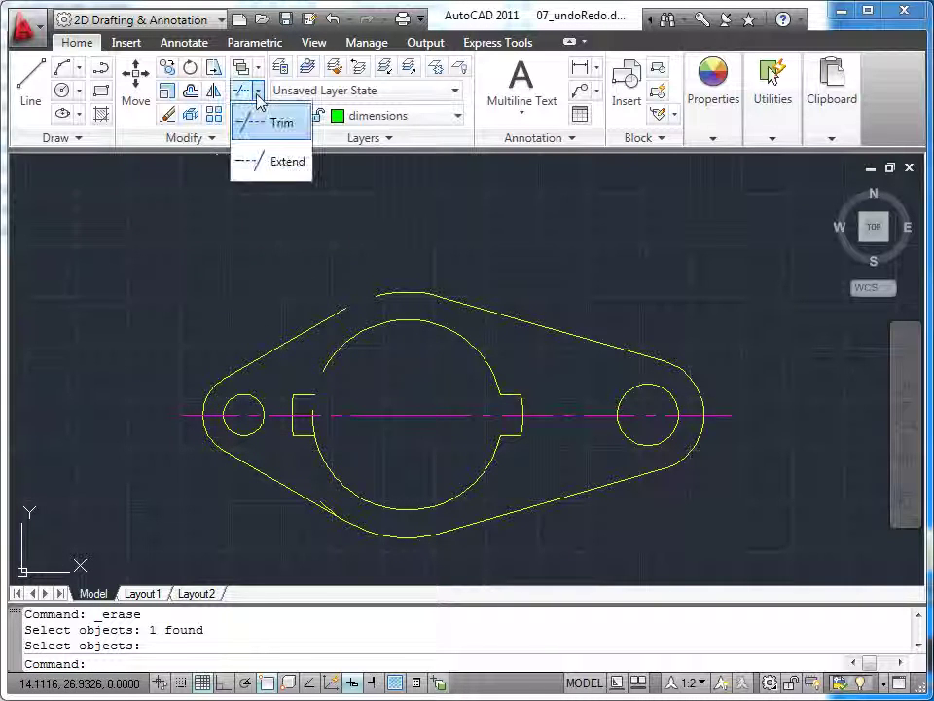
pyautogui.click(271, 160)
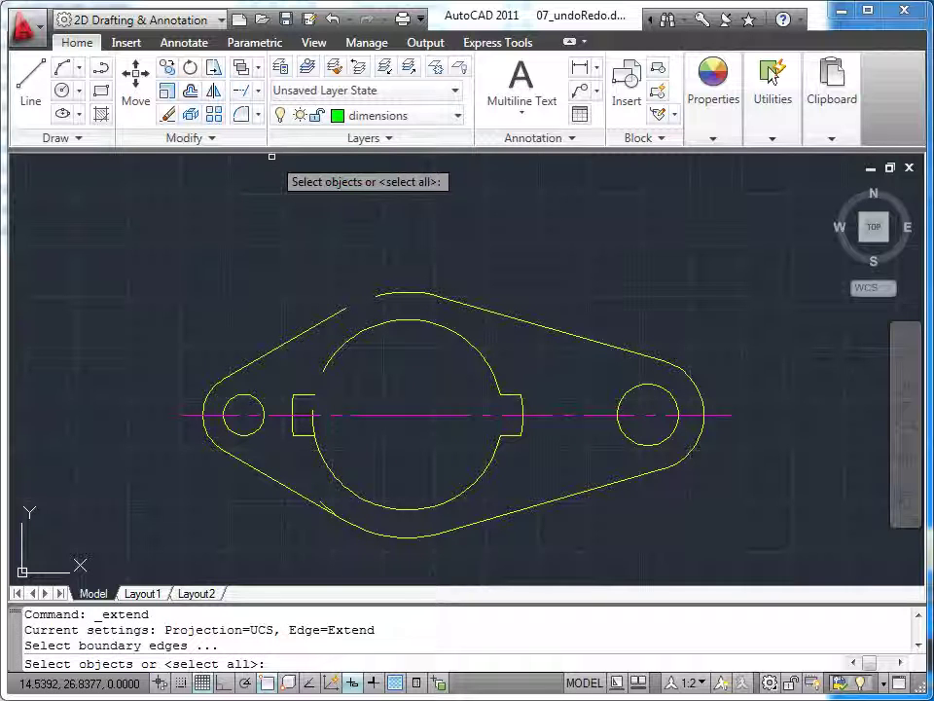
pyautogui.click(327, 320)
pyautogui.click(304, 393)
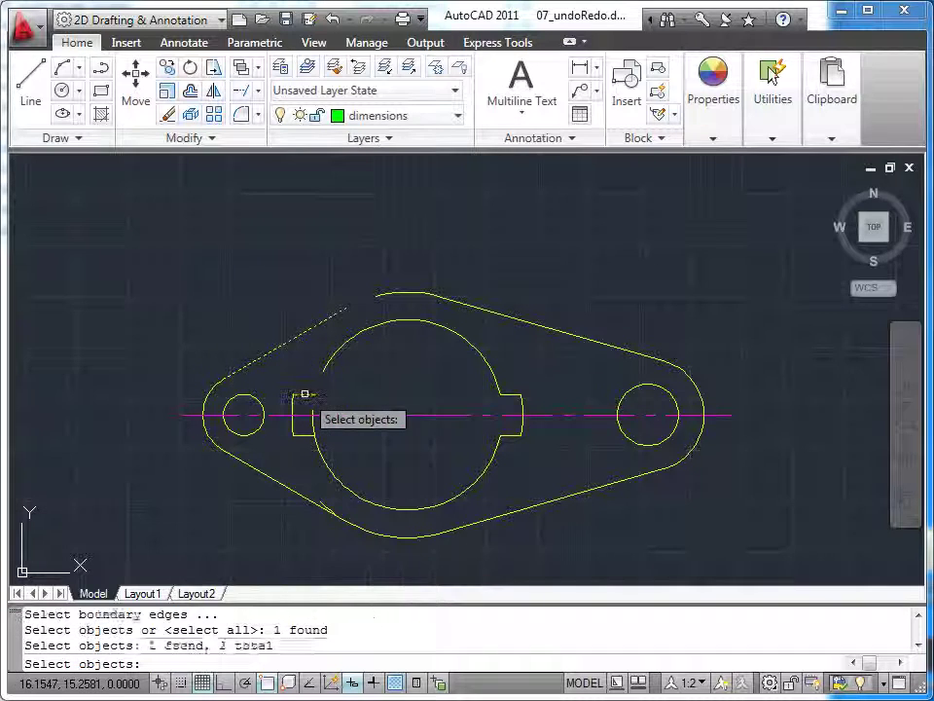
pyautogui.press('Return')
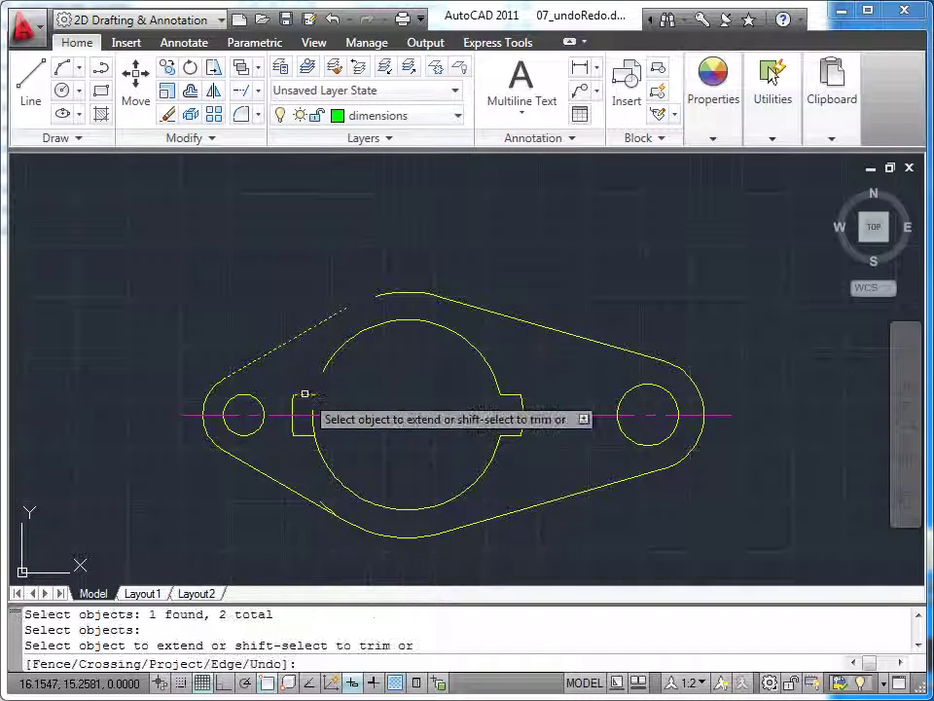
pyautogui.click(388, 293)
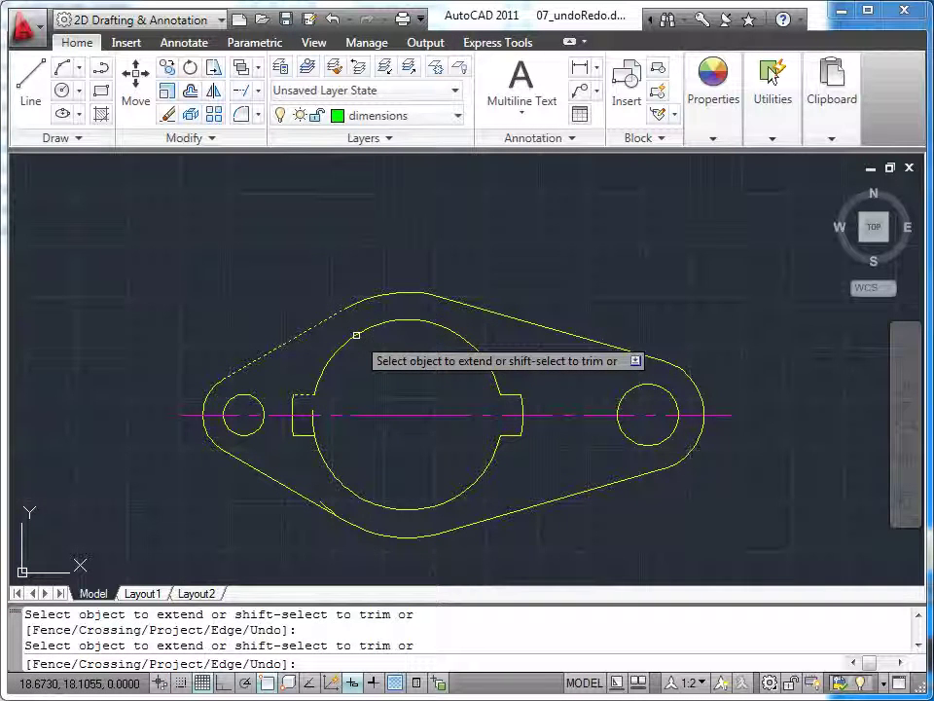
pyautogui.press('Escape')
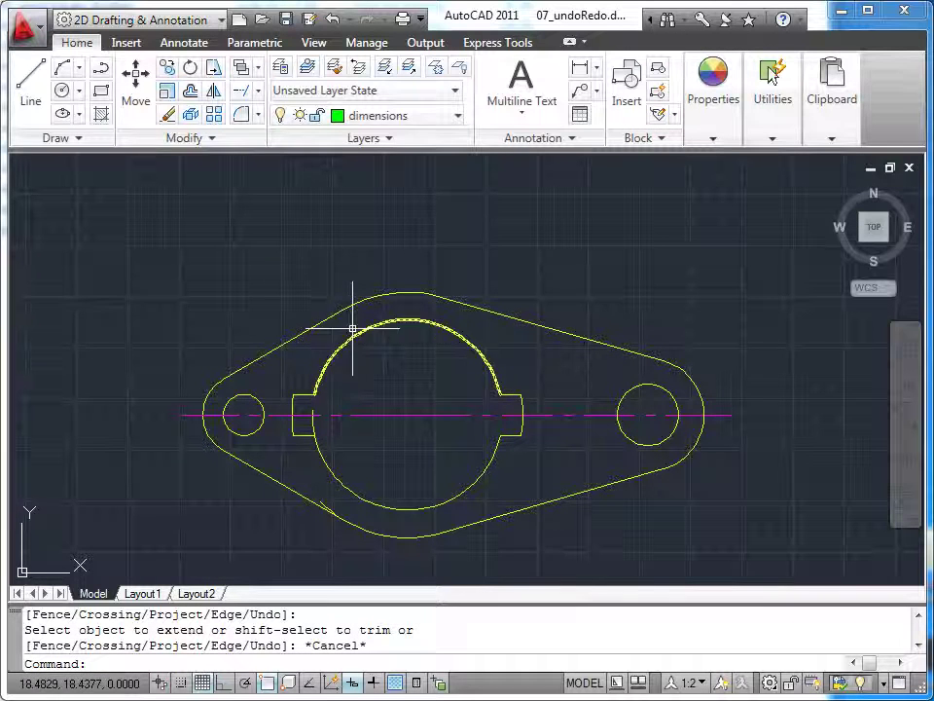
pyautogui.click(258, 90)
pyautogui.click(260, 120)
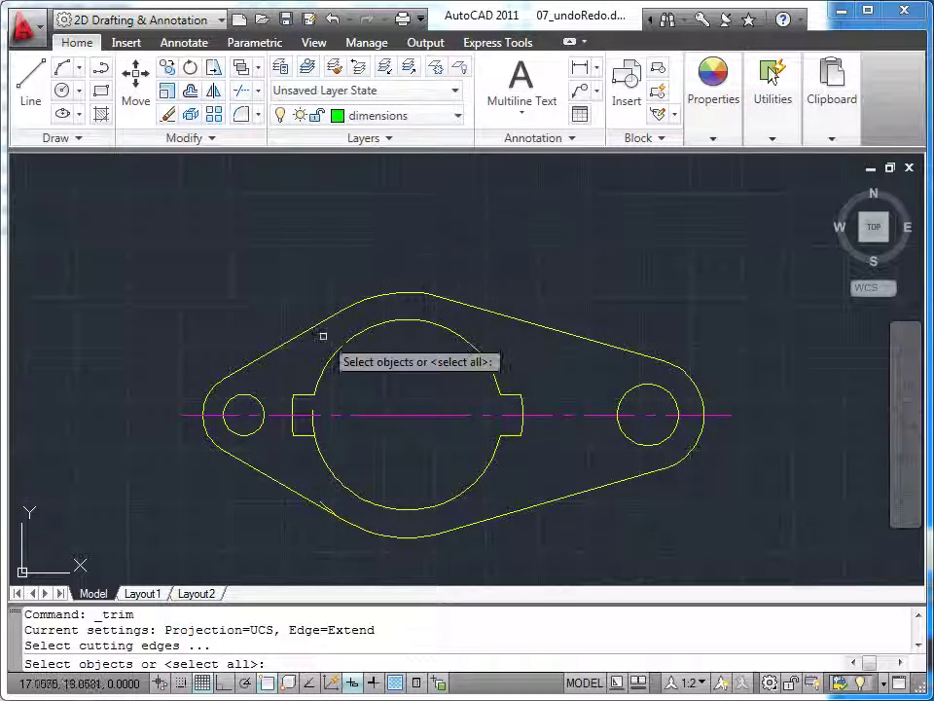
# Trim the inner circle's excess lower-left arc against the lower-left outline edge and second edge
pyautogui.click(280, 478)
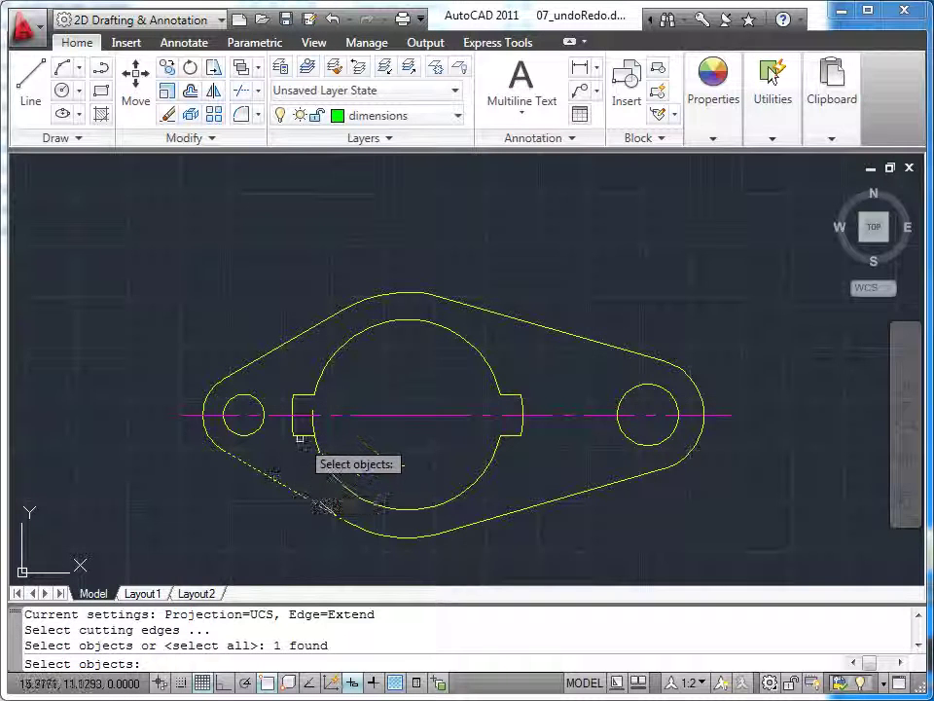
pyautogui.click(302, 435)
pyautogui.press('Return')
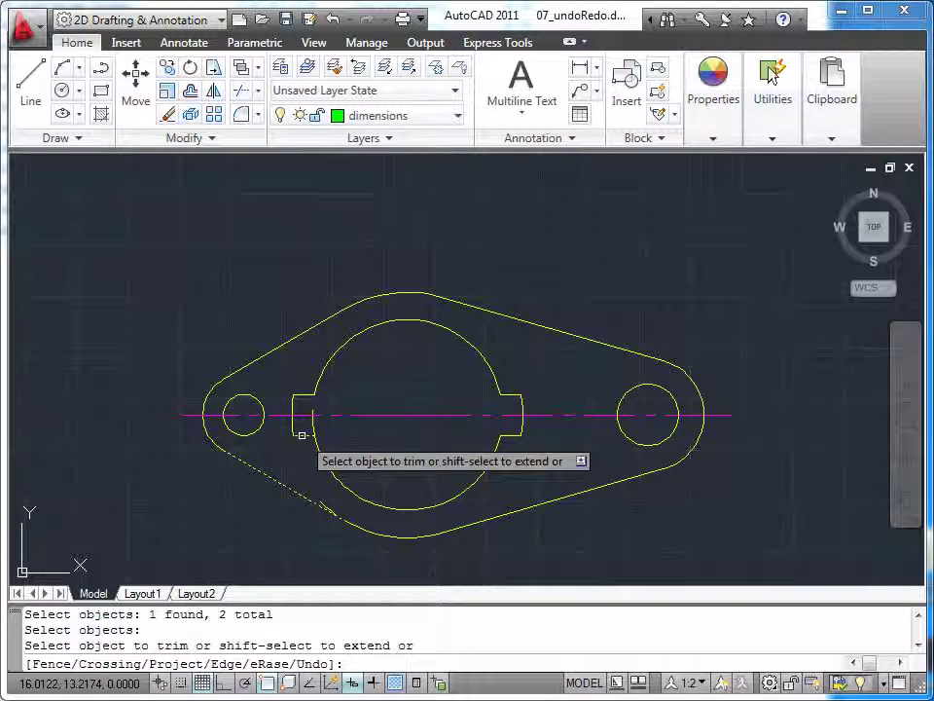
pyautogui.click(312, 420)
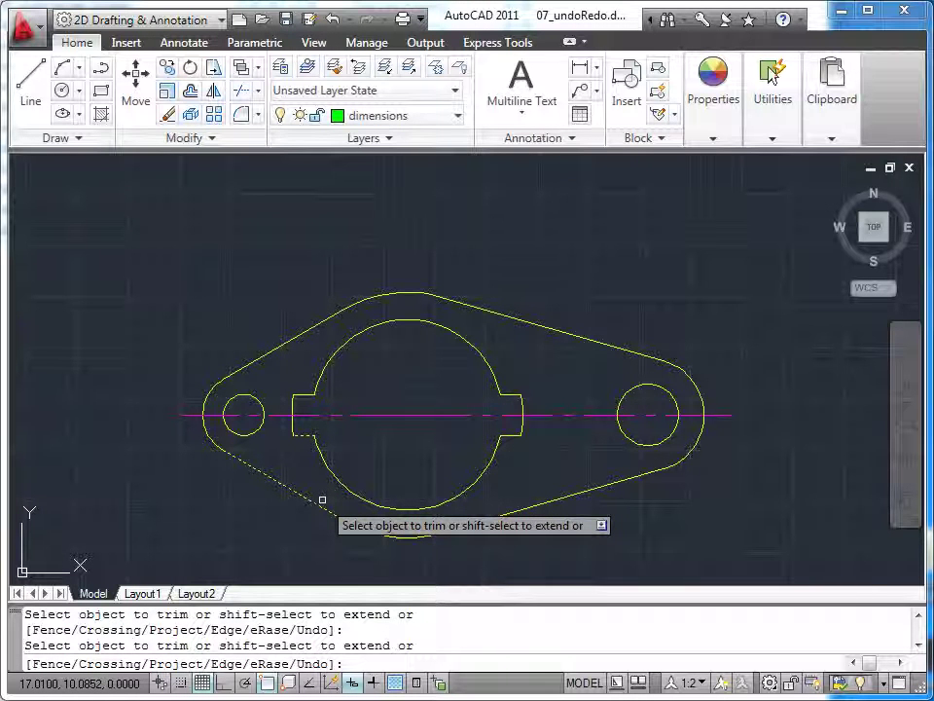
pyautogui.press('Escape')
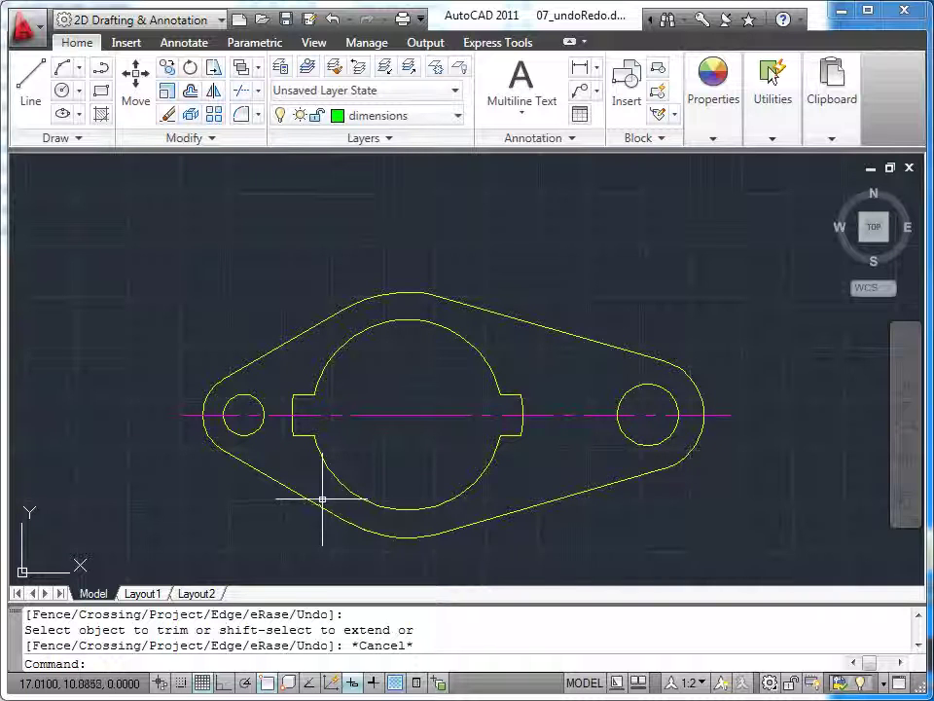
# Undo Trim, Extend, Erase and Rotate together from the Undo history list
pyautogui.click(349, 19)
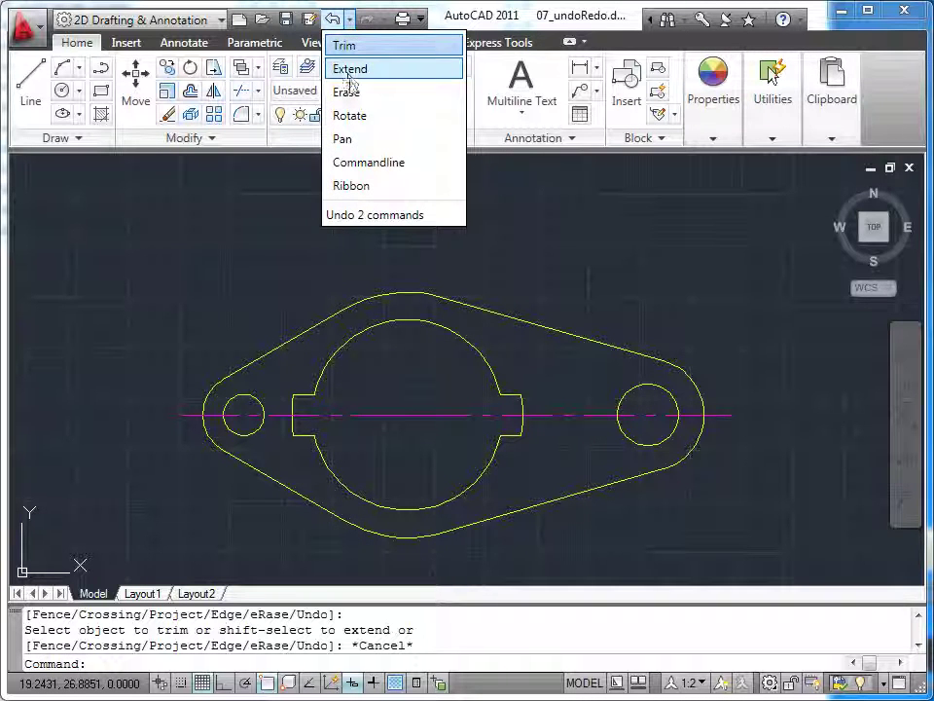
pyautogui.click(350, 19)
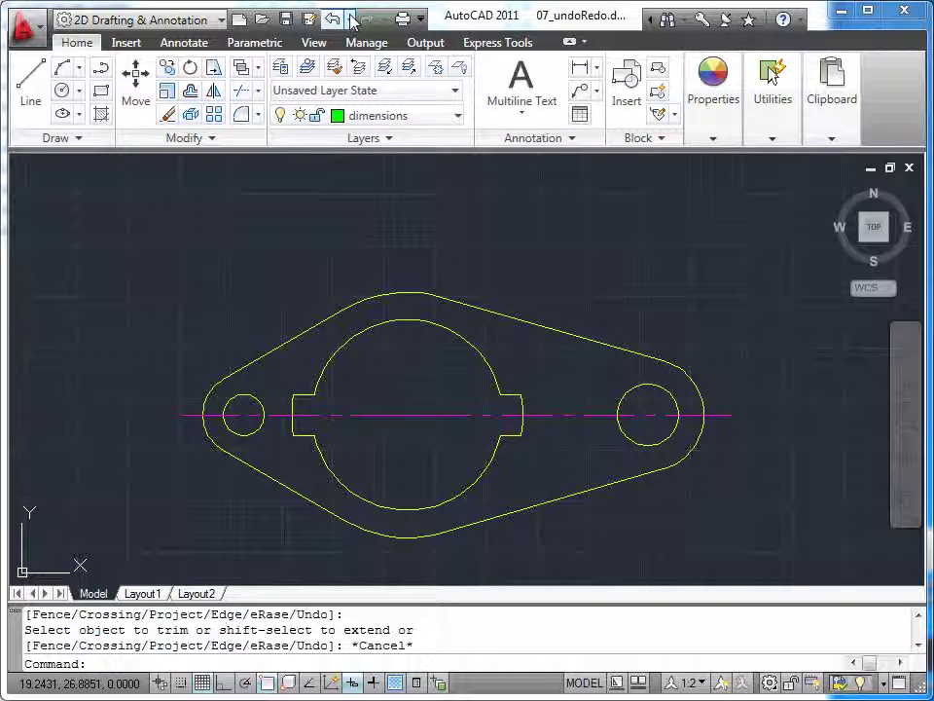
pyautogui.click(351, 19)
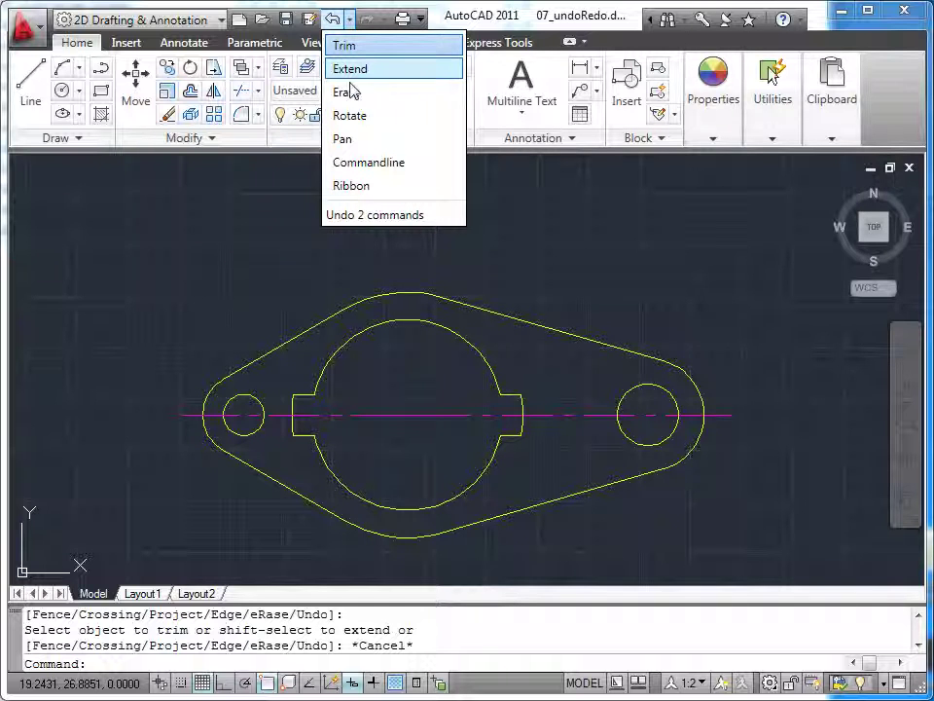
pyautogui.click(410, 127)
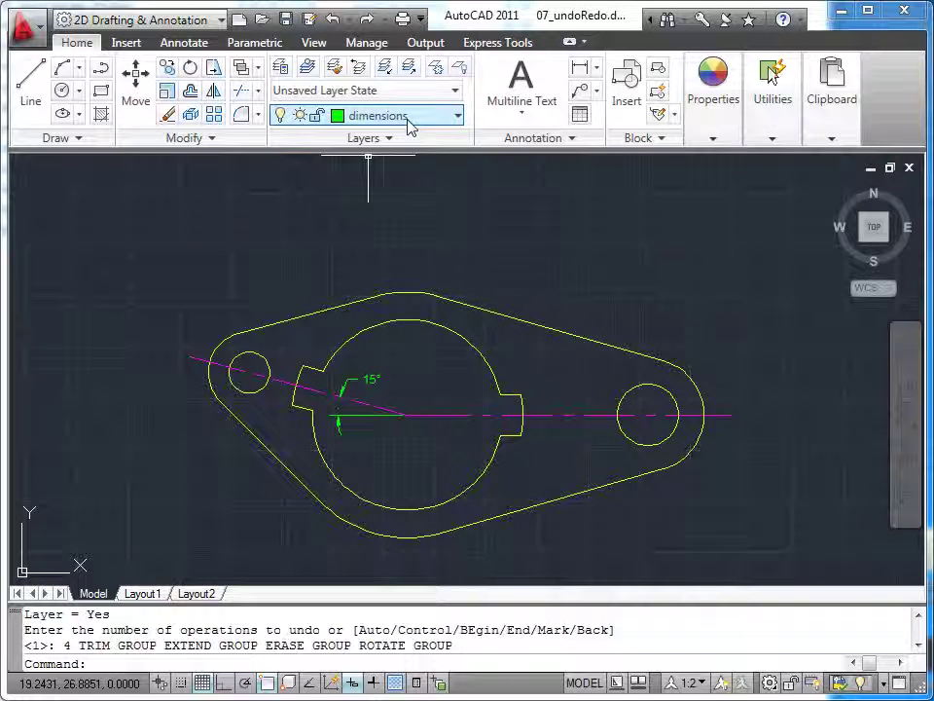